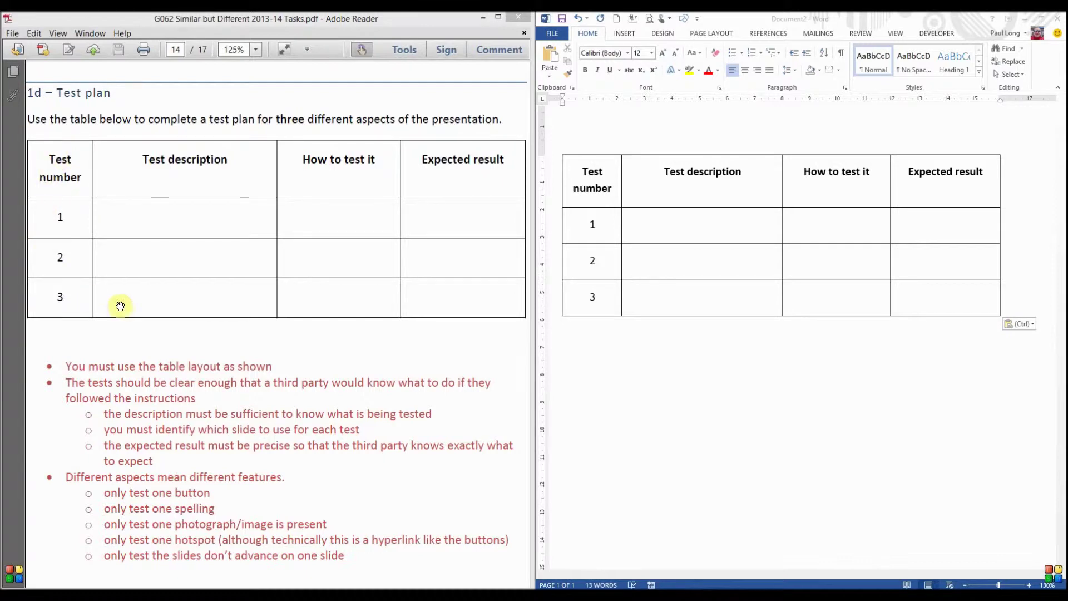
# Select the whole pasted four-column test plan table, then place the cursor in row 1's Test description cell
pyautogui.click(590, 177)
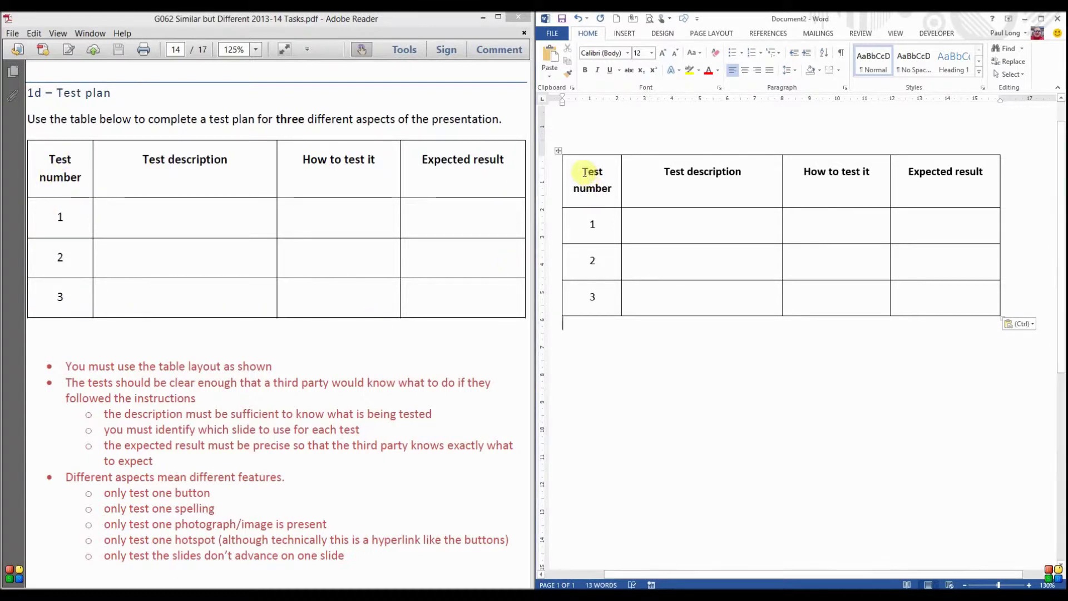
pyautogui.moveTo(590, 177); pyautogui.dragTo(939, 299)
pyautogui.click(692, 219)
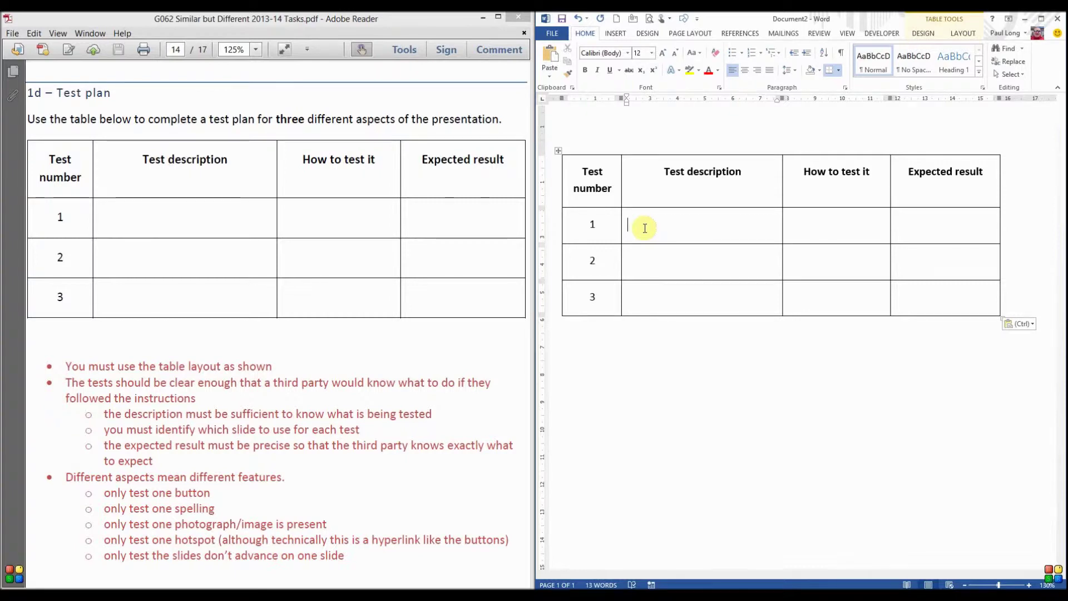
# Enter test 1's description: check that the Senior Instructors button on the instructor's slide works
pyautogui.press('Escape')
pyautogui.write('Senior Ins')
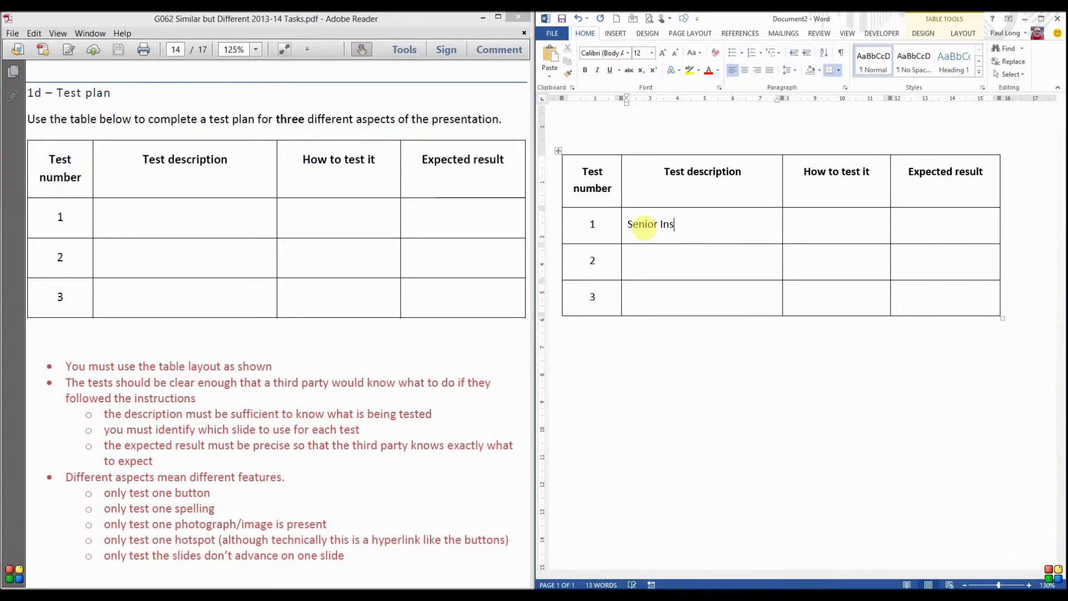
pyautogui.write('tructors button')
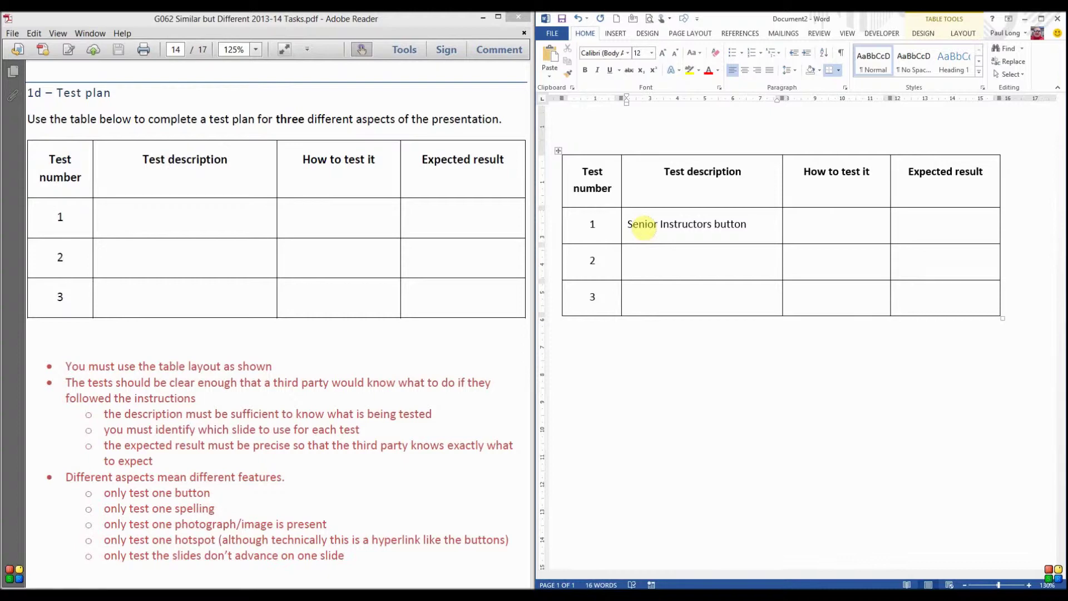
pyautogui.write('on Sameena K')
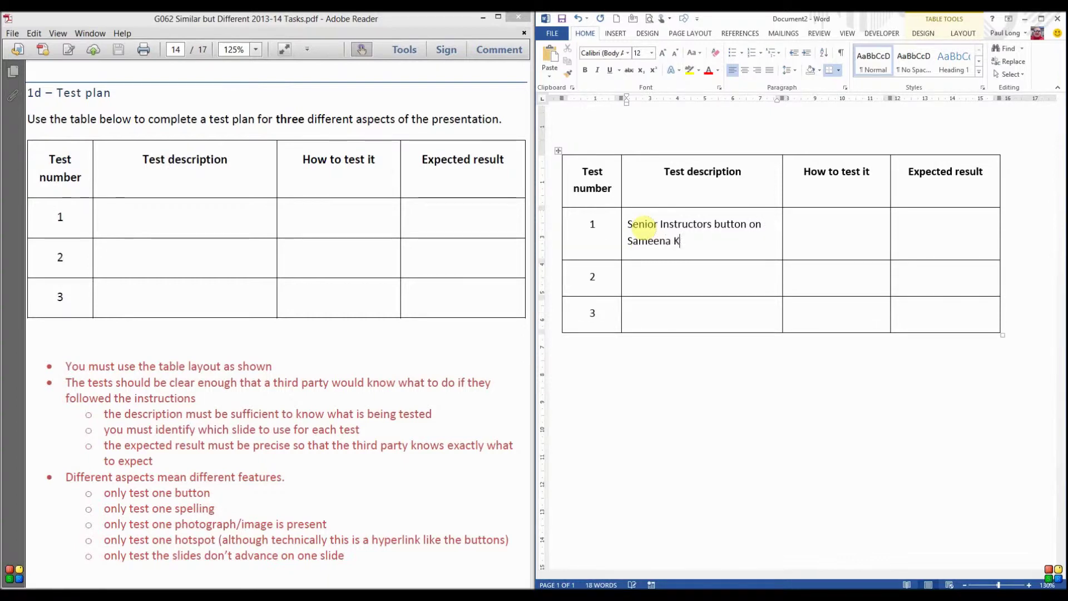
pyautogui.write('aur slide work.')
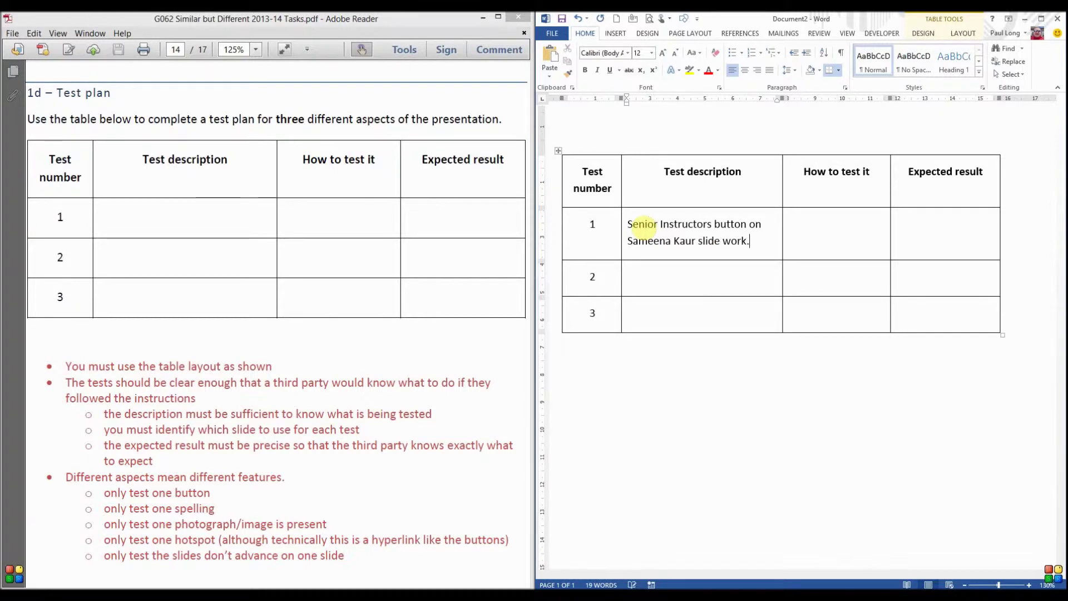
pyautogui.press('Tab')
# Write test 1's method (open the instructor's slide, click 'Senior Instructors') and expected result 'Senior Instructors slide appears.'
pyautogui.write('Open sl')
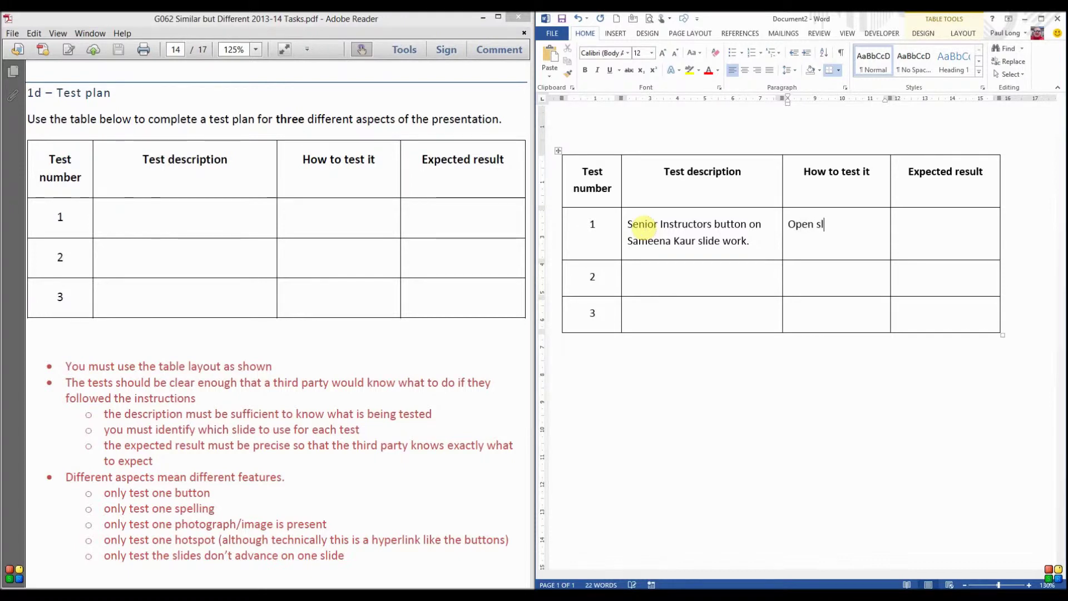
pyautogui.write('ide "Sameena Kaur')
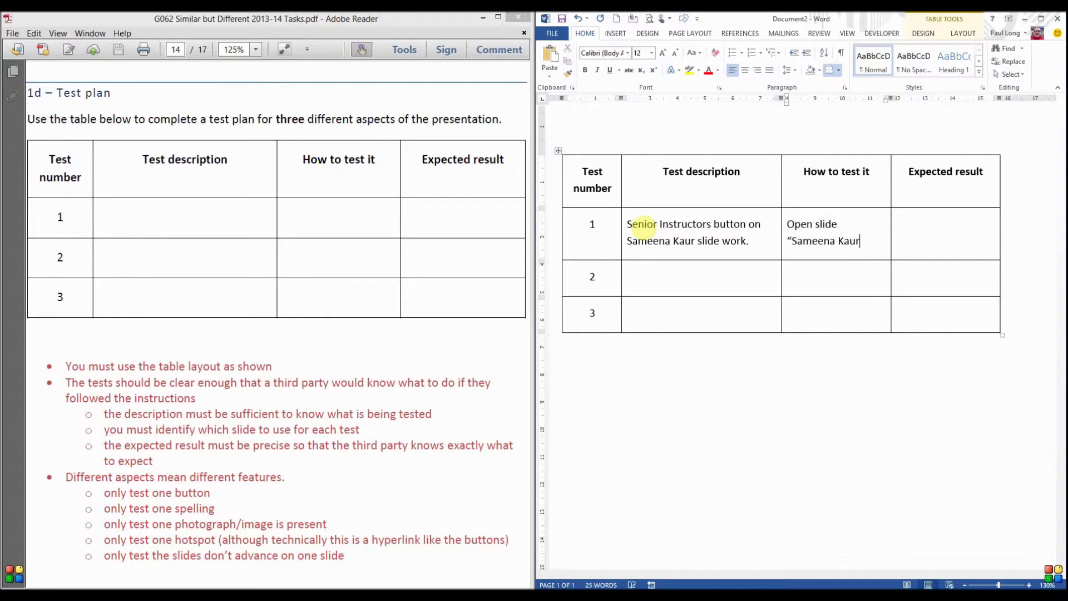
pyautogui.write('". ')
pyautogui.write('Click')
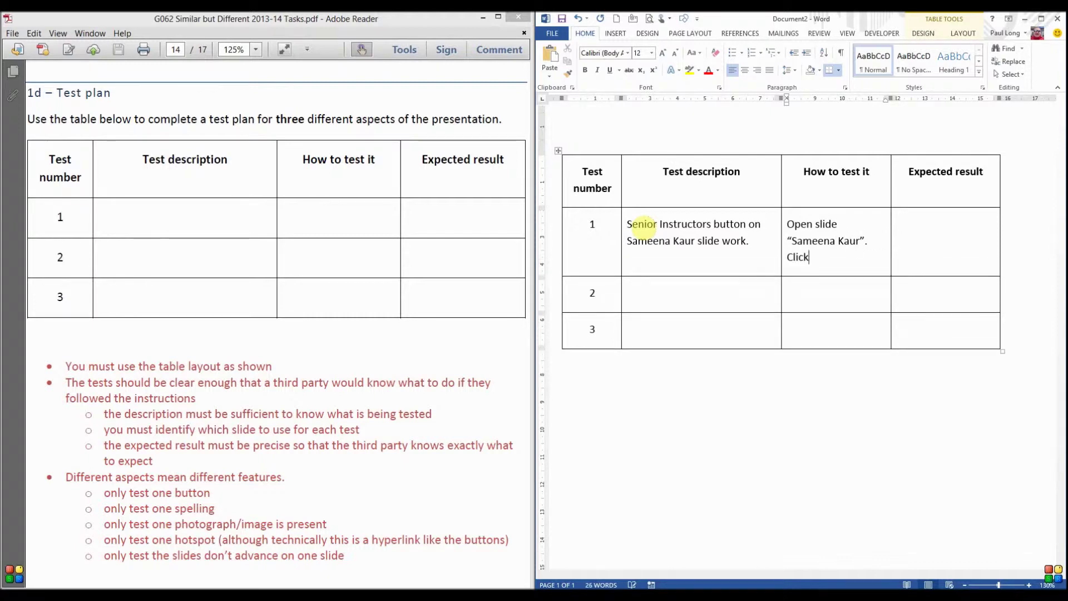
pyautogui.write(' on ')
pyautogui.write('"Senior Ins')
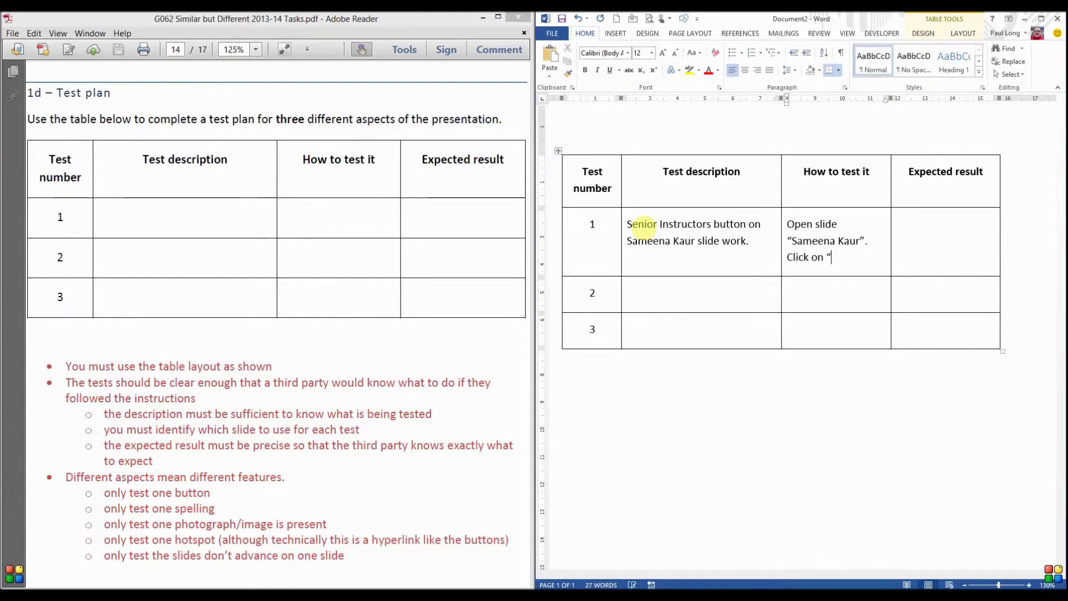
pyautogui.write('tructors')
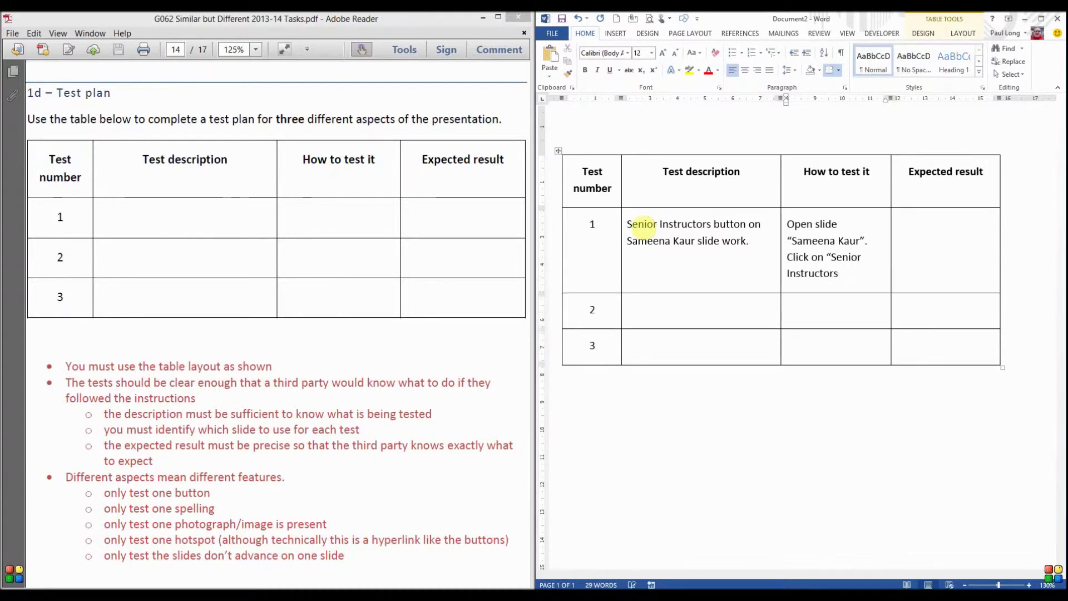
pyautogui.write('" button.')
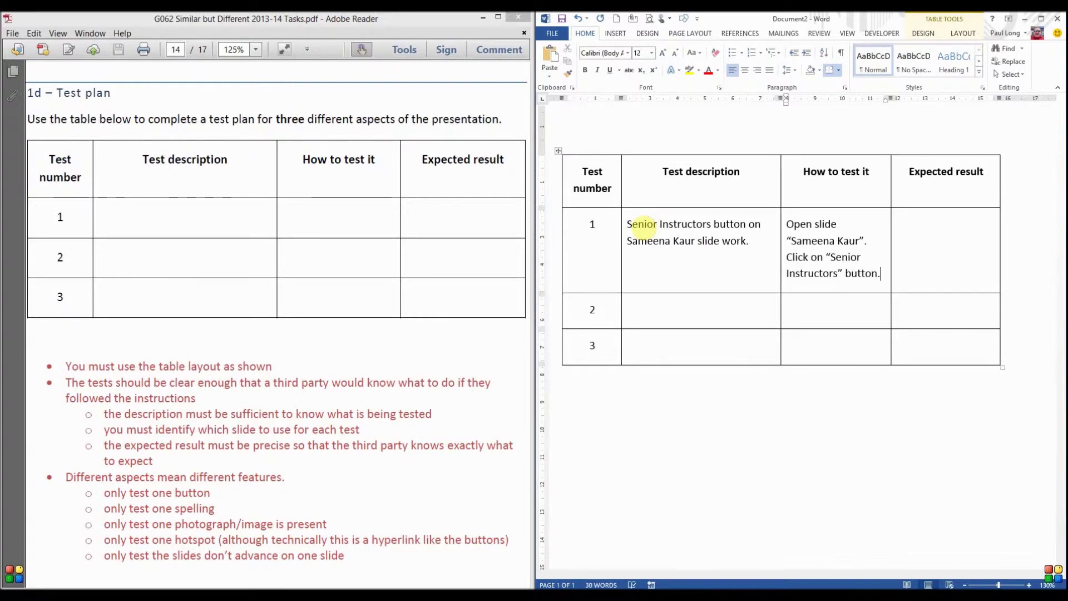
pyautogui.press('Tab')
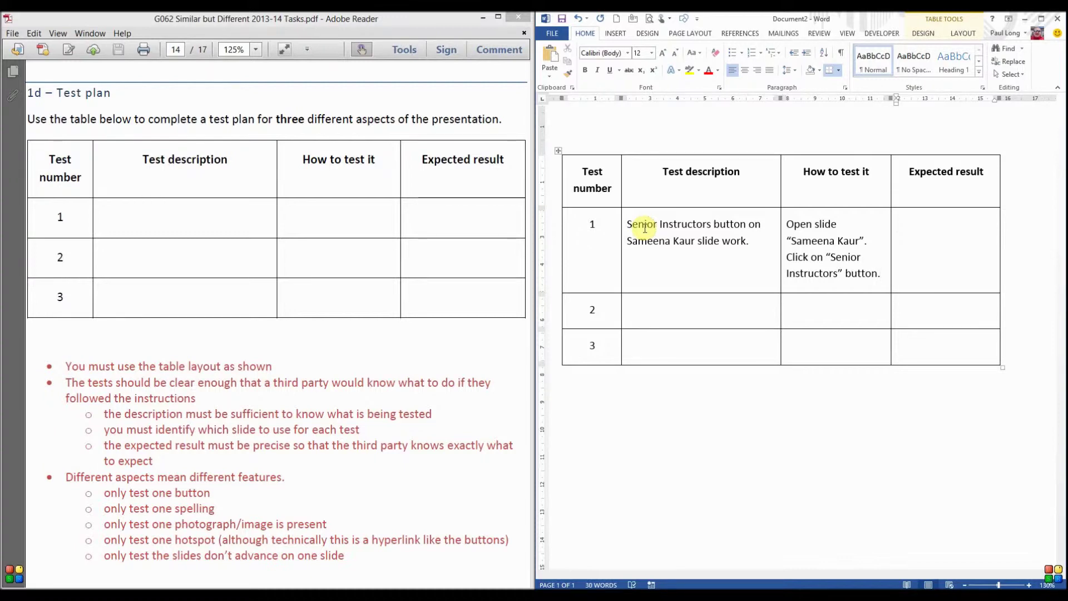
pyautogui.write('Senior Ins')
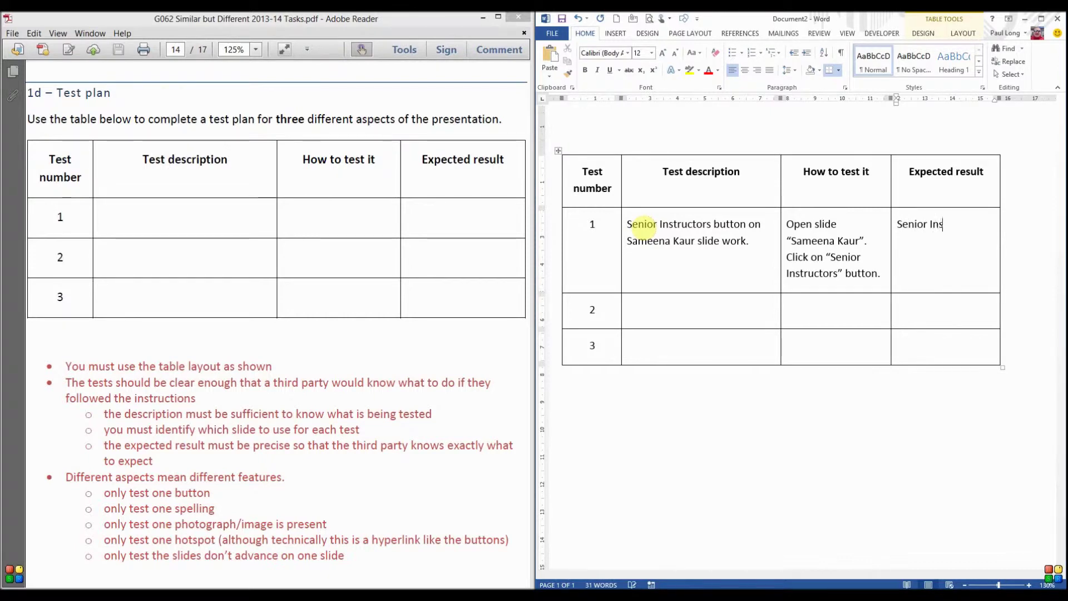
pyautogui.write('tructors slide ')
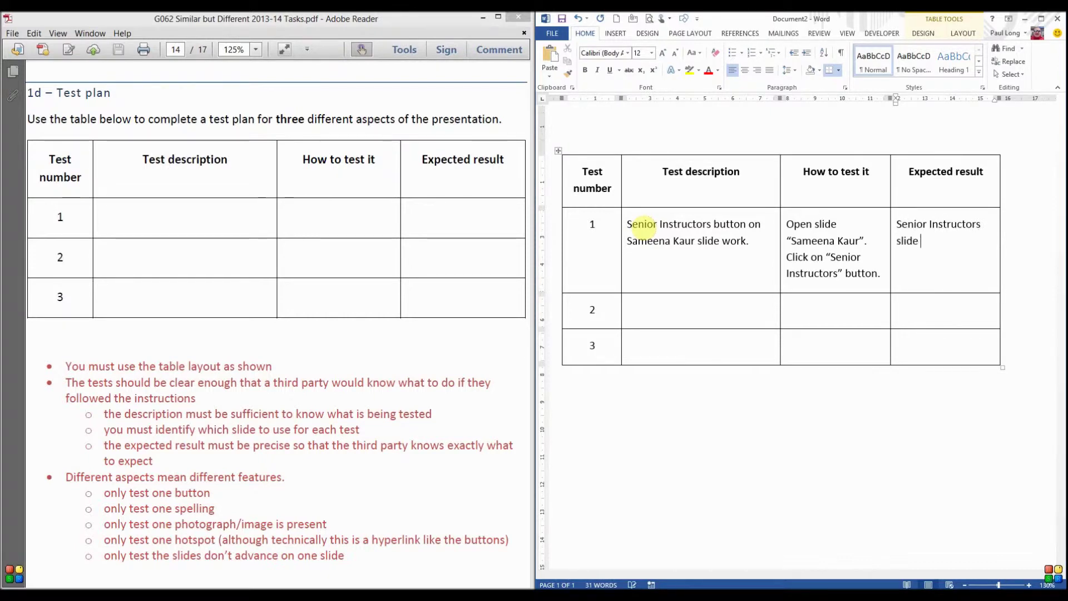
pyautogui.write('appears.')
# Minimize the PDF task sheet, run the PowerPoint slide show to try the button, then go to Word's row 2
pyautogui.click(483, 20)
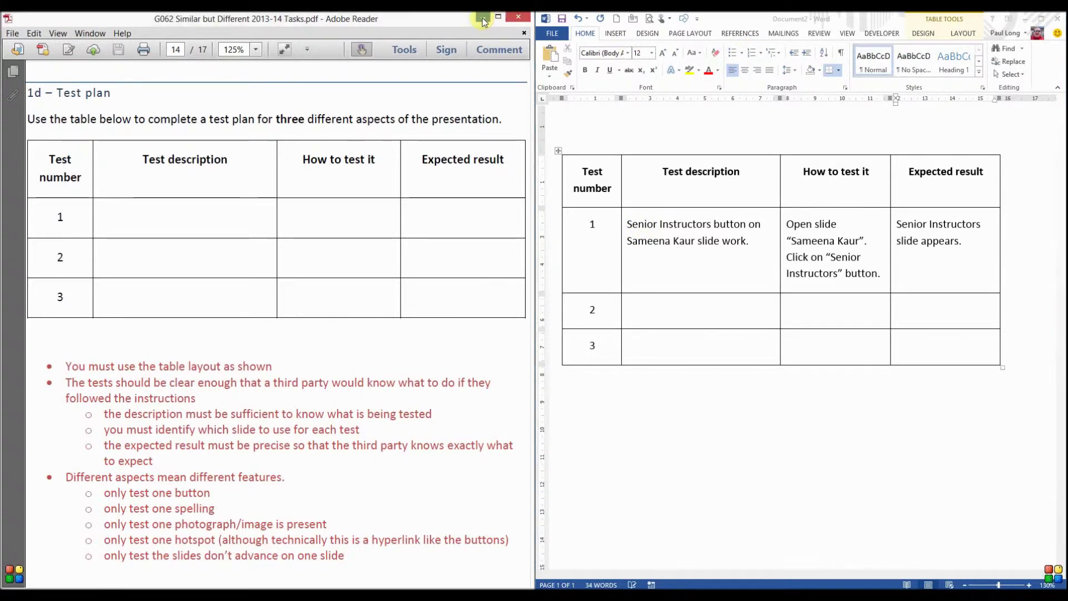
pyautogui.click(483, 21)
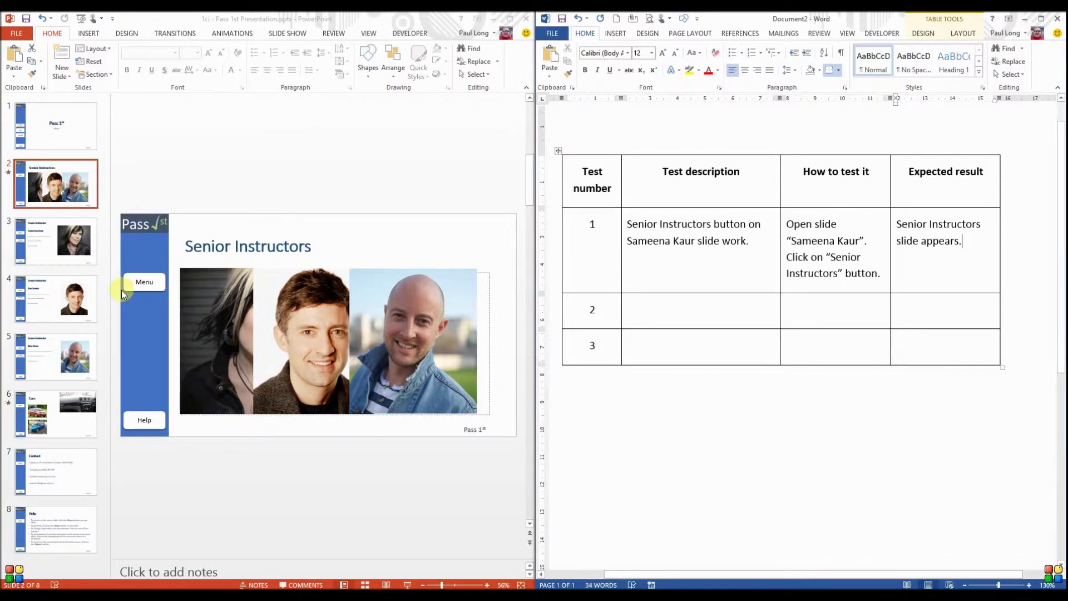
pyautogui.click(407, 585)
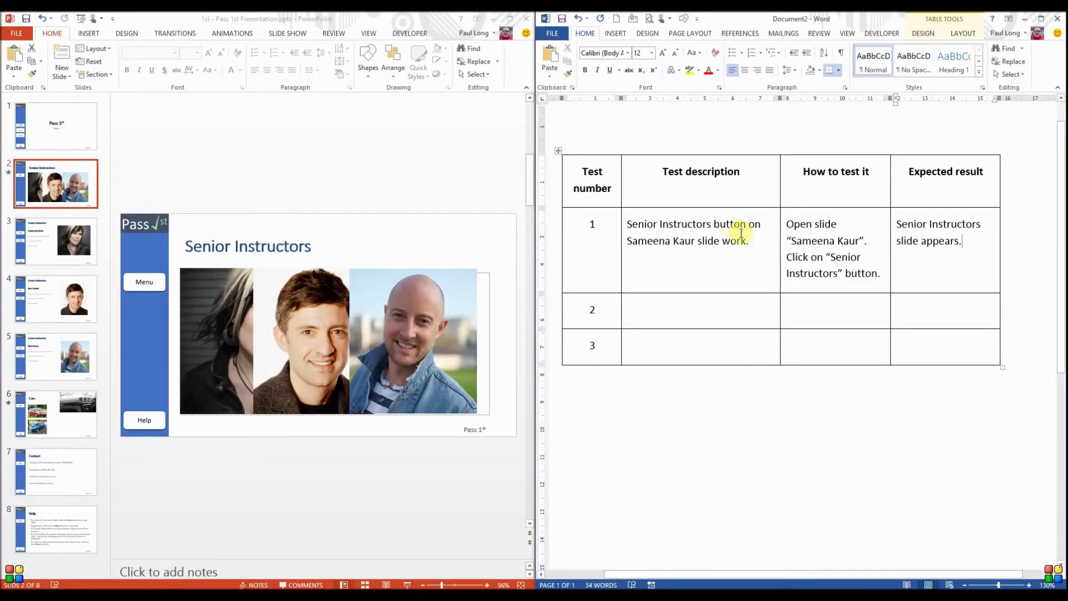
pyautogui.click(881, 274)
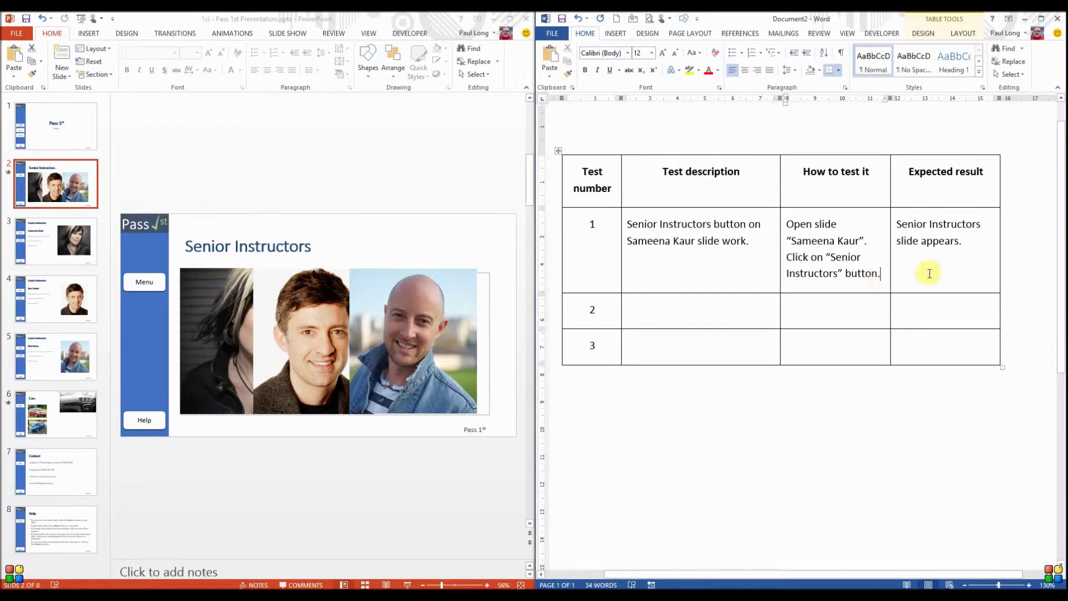
pyautogui.click(658, 308)
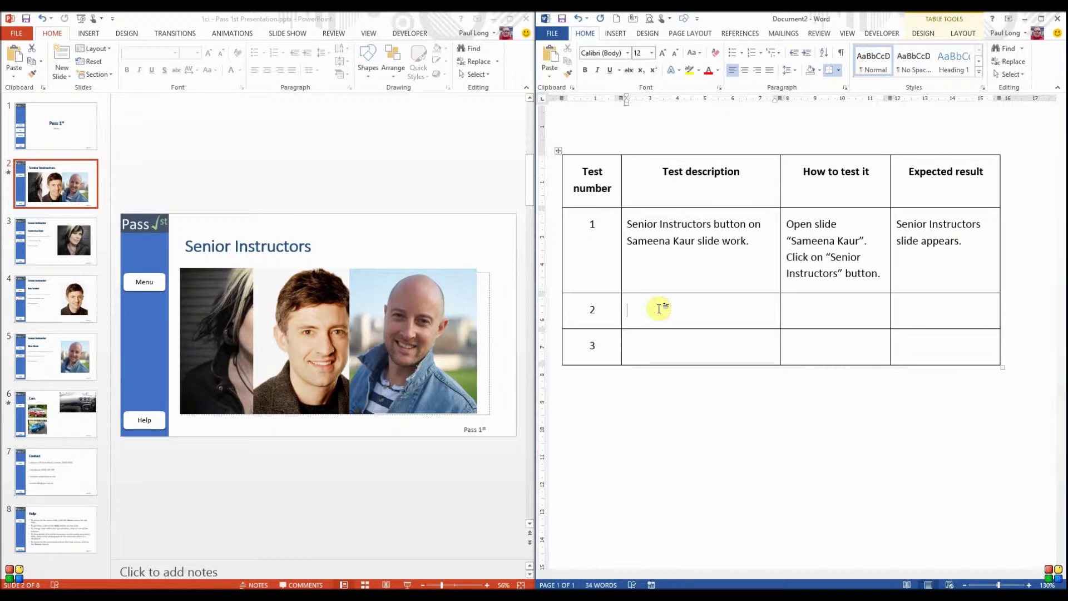
# Fill test 2: 'Video of interior of car displays correctly.', 'Open slide Cars.', 'Video of interior of car plays automatically.'
pyautogui.write('Video of interior of car displays corr')
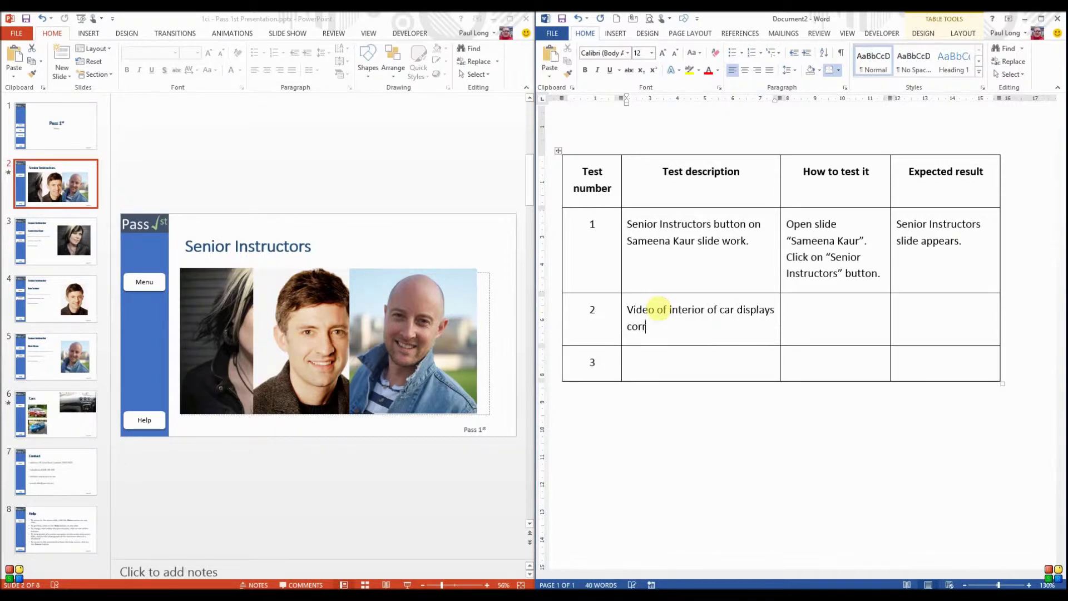
pyautogui.write('ectly.')
pyautogui.press('Tab')
pyautogui.write('Open slide "')
pyautogui.write('Cars".')
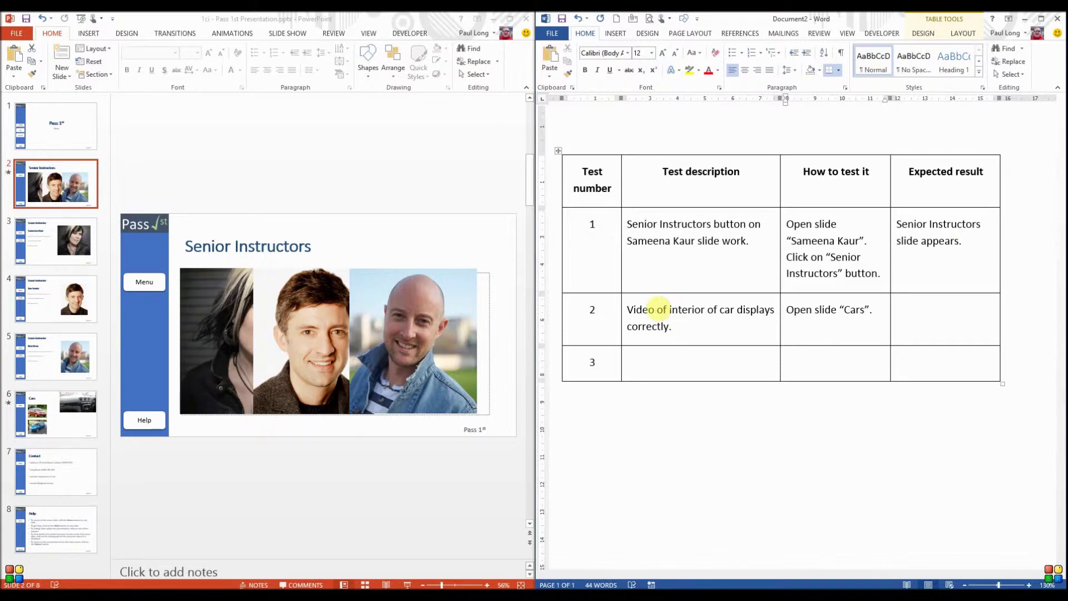
pyautogui.press('Tab')
pyautogui.write('Video of interior of ')
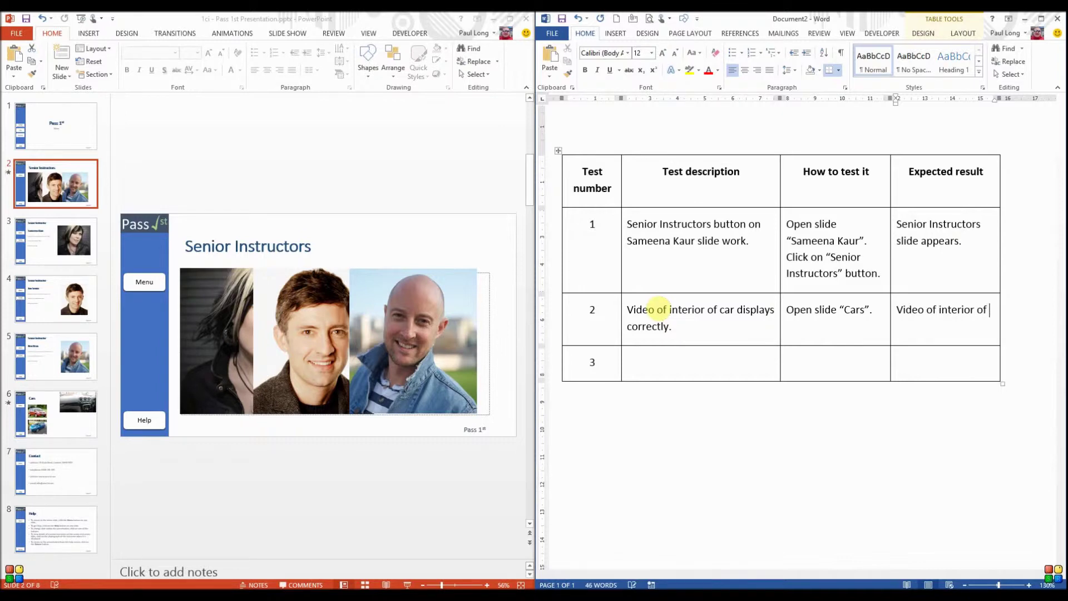
pyautogui.write('car plays automatically.')
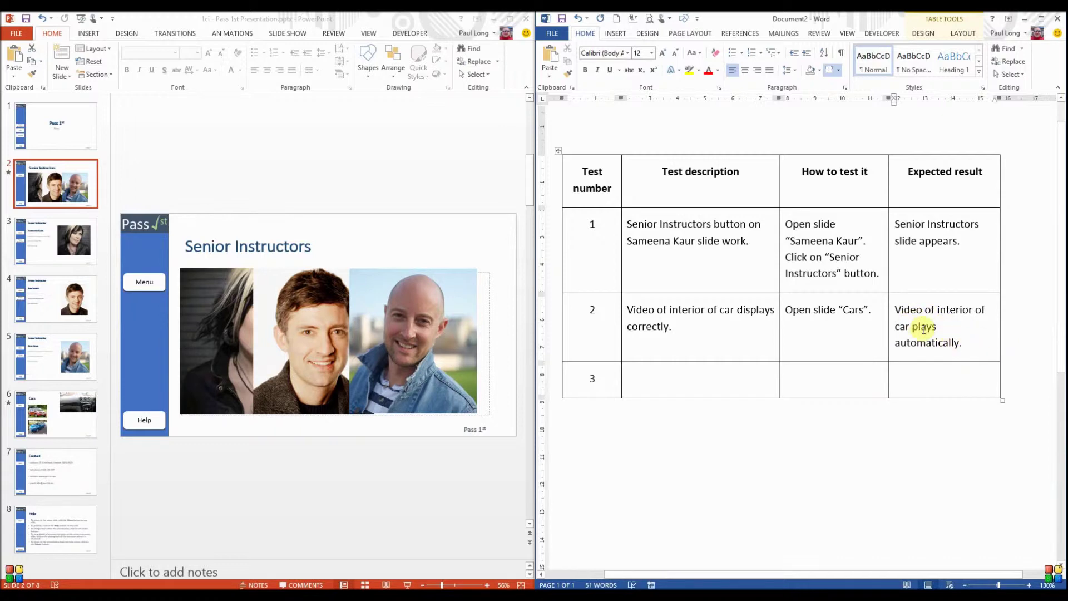
# Play the Cars slide (slide 6) as a slide show to check its video, then return to Word's row 3
pyautogui.click(61, 421)
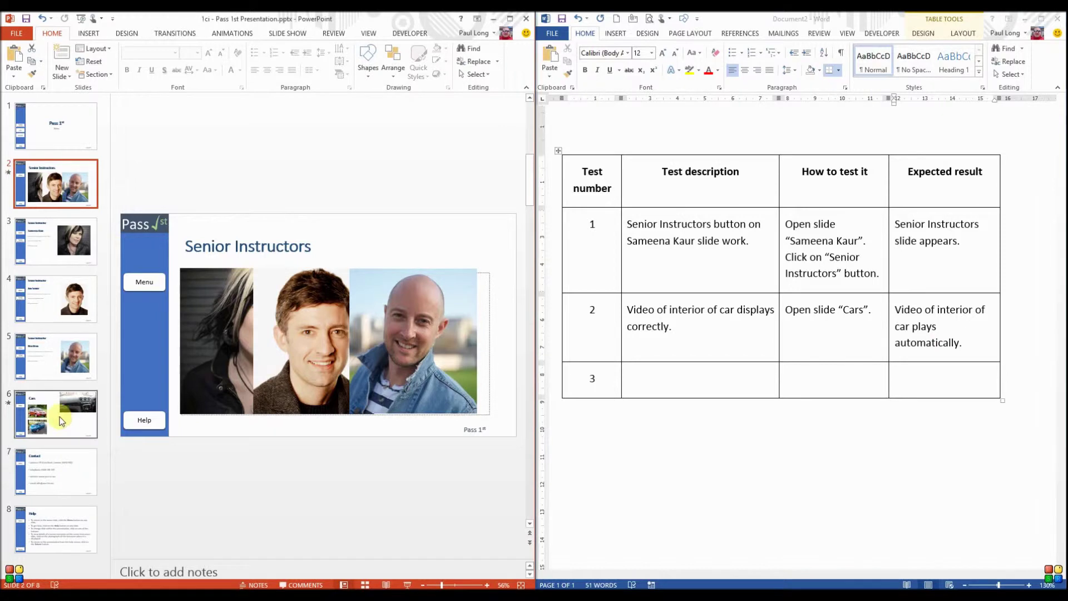
pyautogui.click(409, 585)
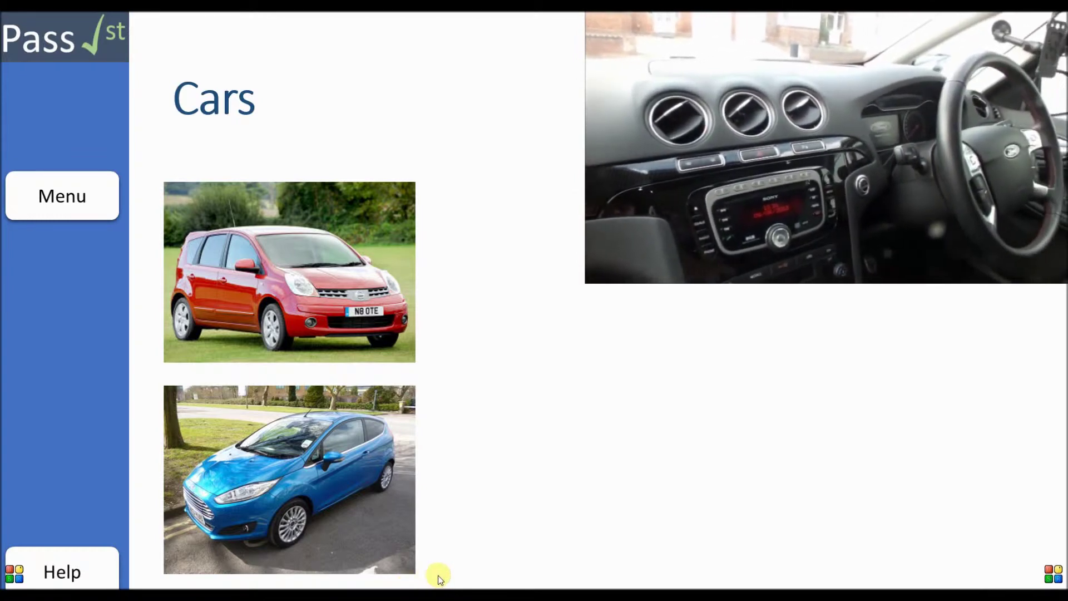
pyautogui.press('Escape')
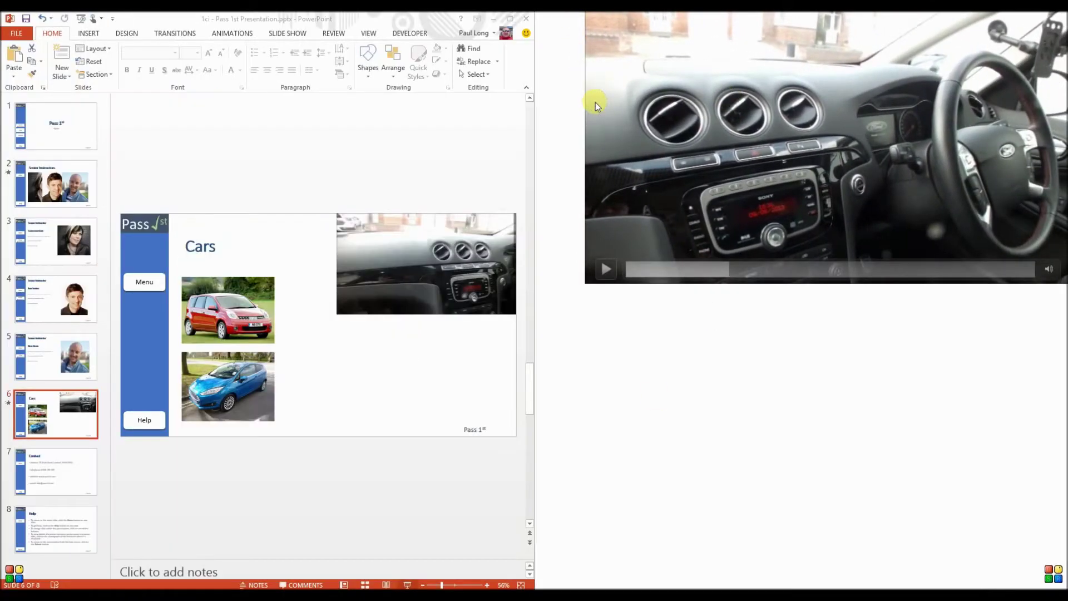
pyautogui.click(631, 377)
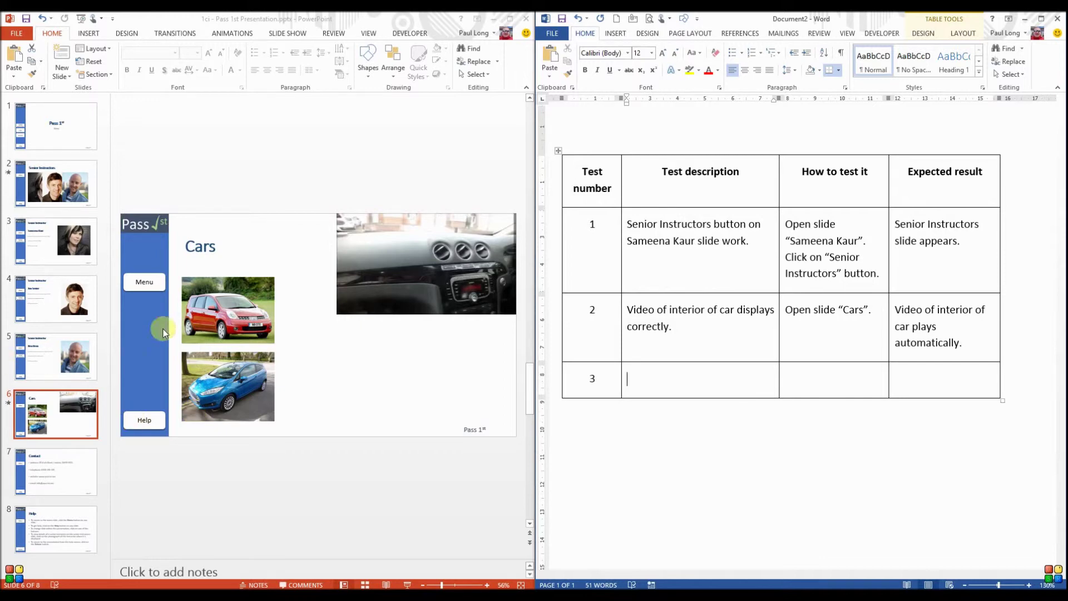
# Show the Senior Instructors slide (slide 2) in PowerPoint and select its instructor photos
pyautogui.click(113, 202)
pyautogui.click(70, 193)
pyautogui.click(209, 328)
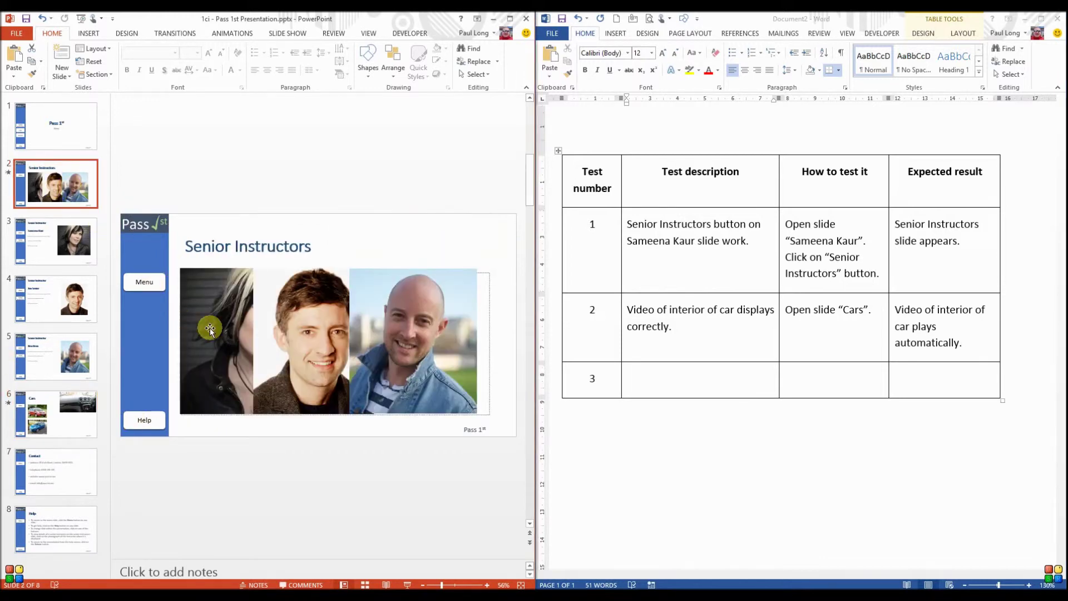